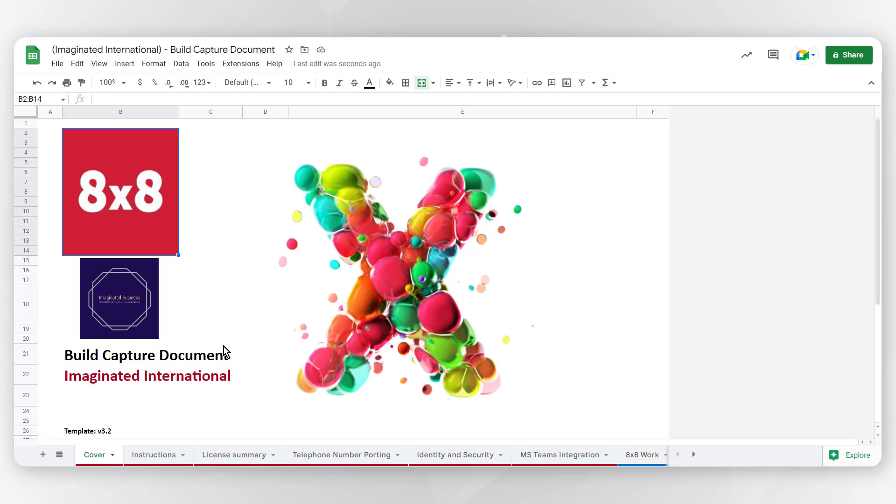
# Step: Visit the Instructions and Telephone Number Porting sheets, clearing a stray '@' typed into A6
pyautogui.click(158, 460)
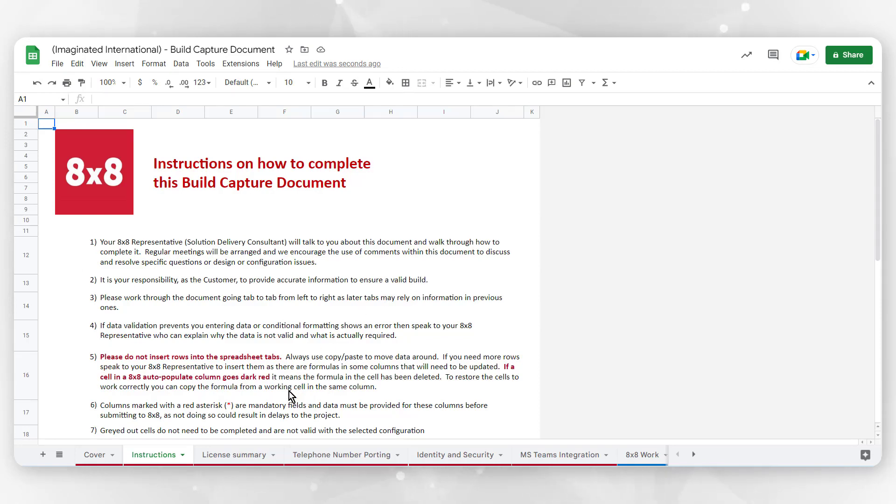
pyautogui.click(317, 455)
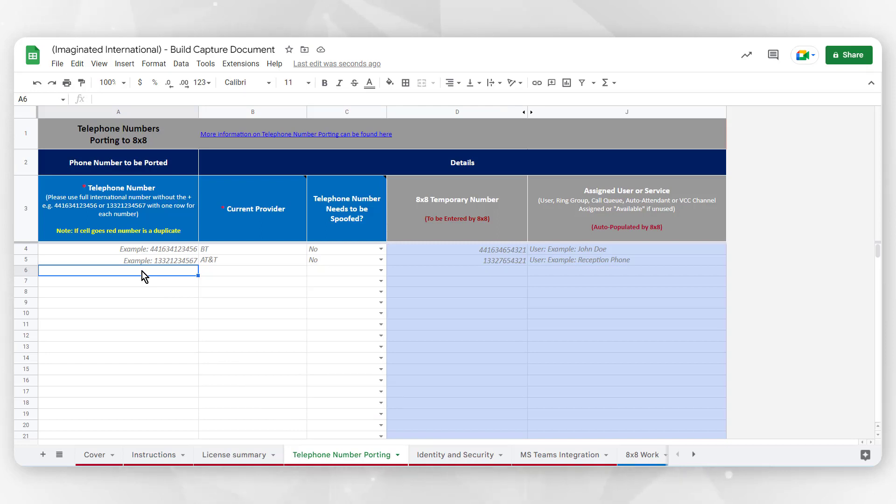
pyautogui.write('@')
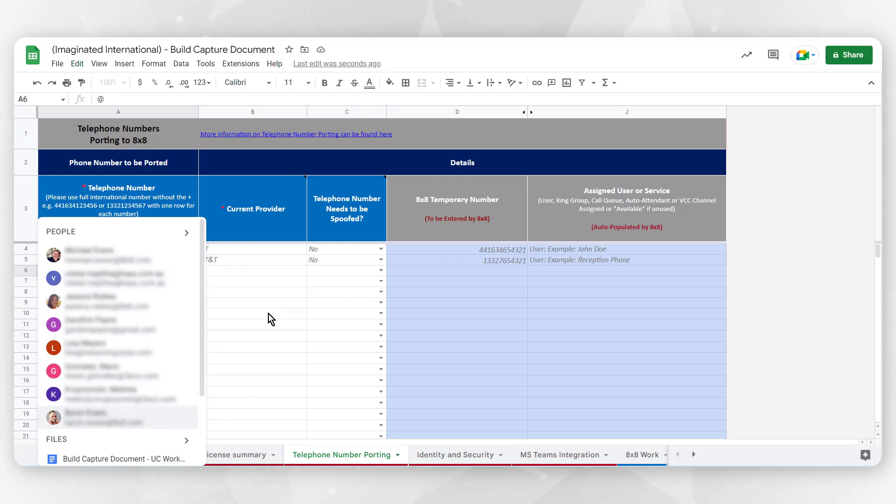
pyautogui.press('BackSpace')
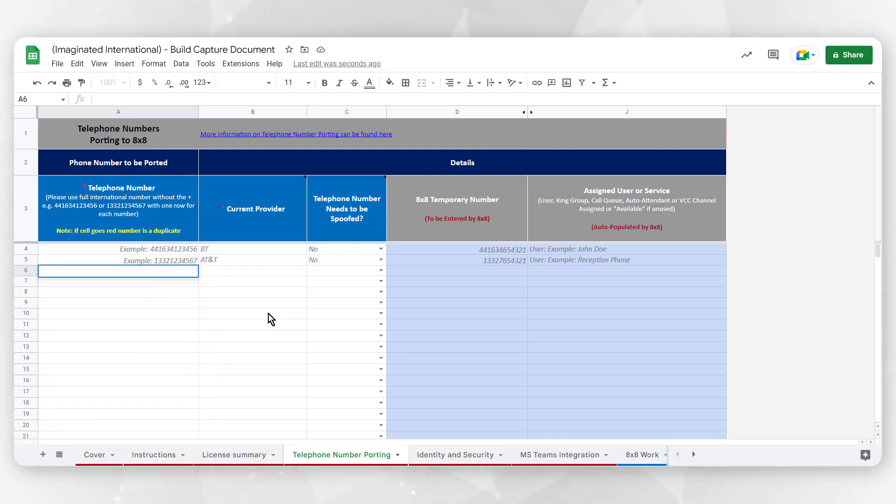
# Step: Return to the Cover sheet, then scroll the sheet tabs right and open Contact Center
pyautogui.click(98, 458)
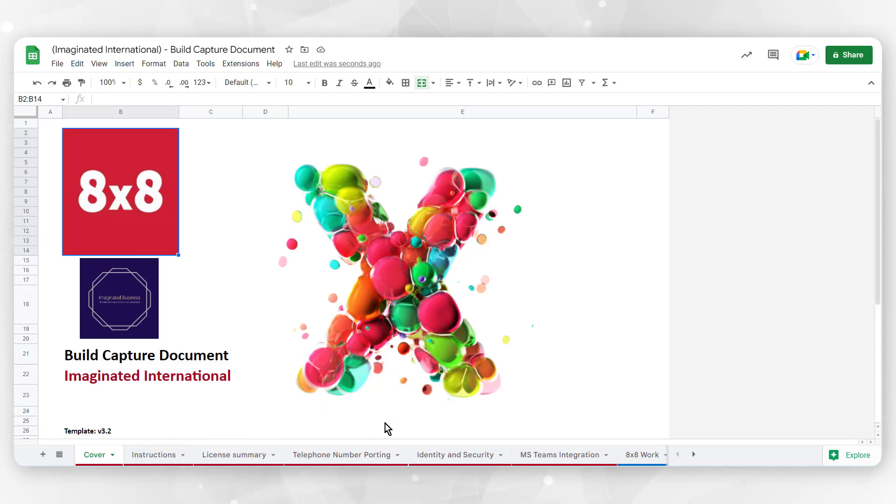
pyautogui.click(693, 455)
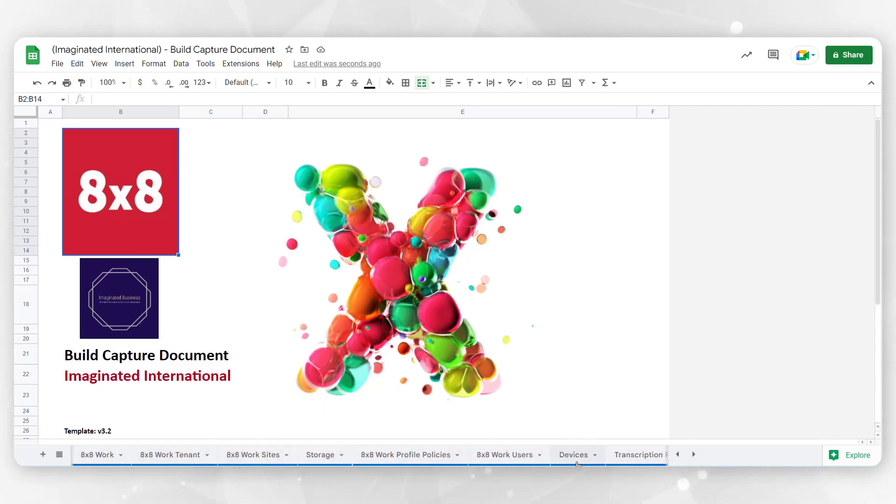
pyautogui.click(695, 460)
pyautogui.click(695, 460)
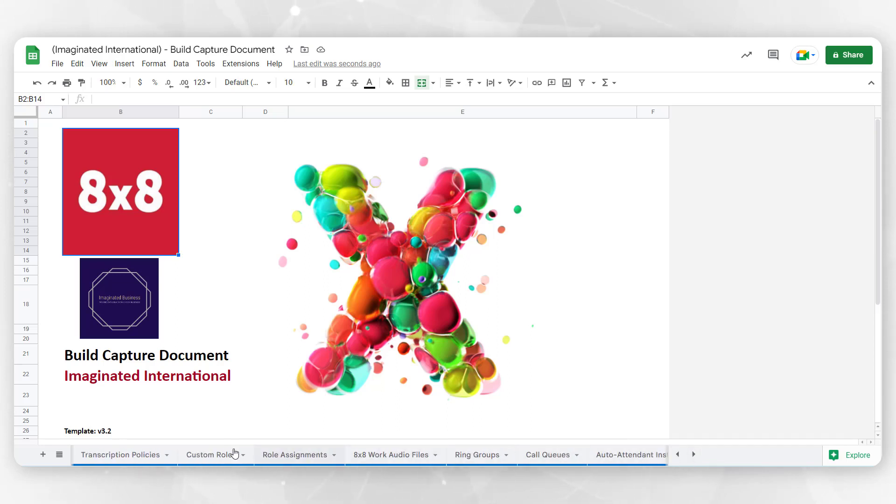
pyautogui.click(694, 456)
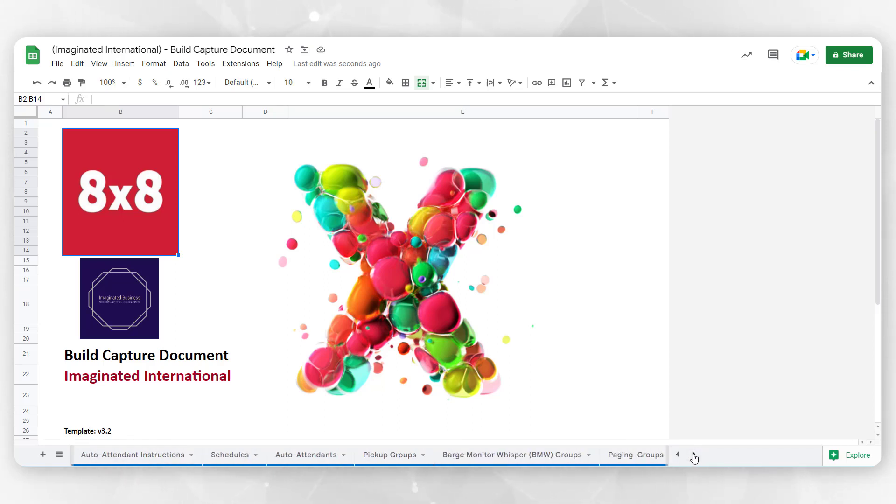
pyautogui.click(694, 456)
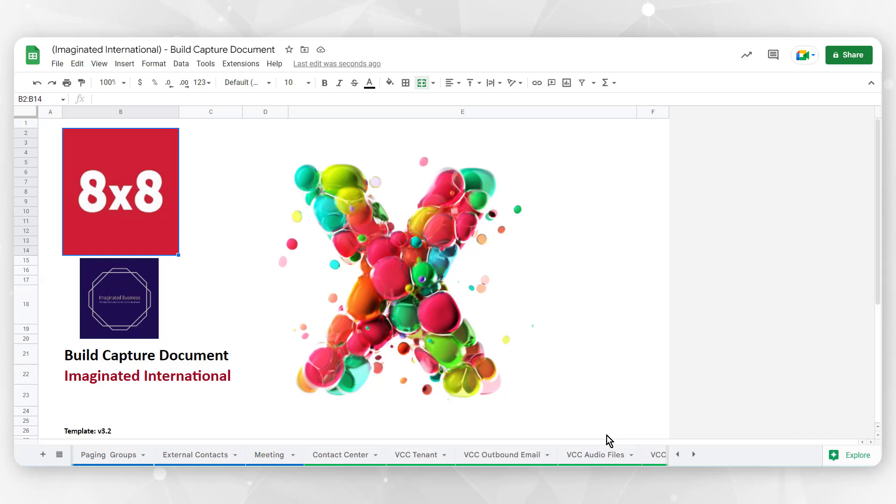
pyautogui.click(340, 457)
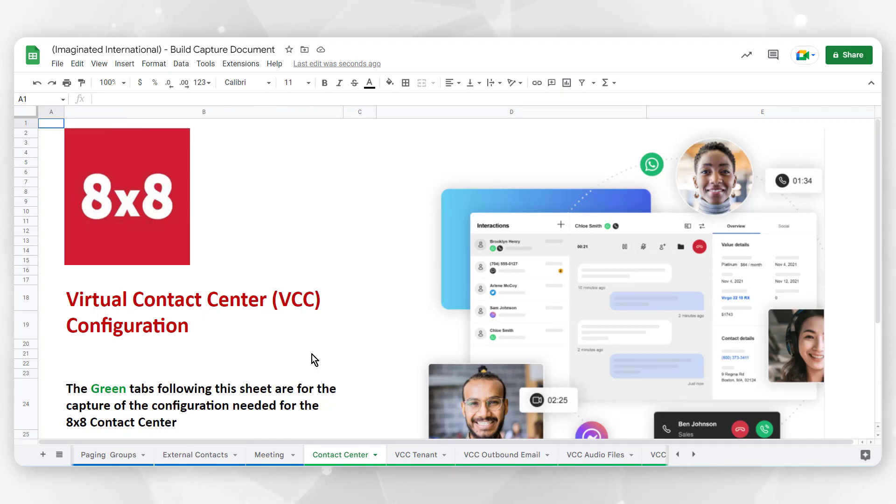
# Step: Pass through the VCC Tenant sheet to reach the VCC Outbound Email sheet
pyautogui.click(401, 463)
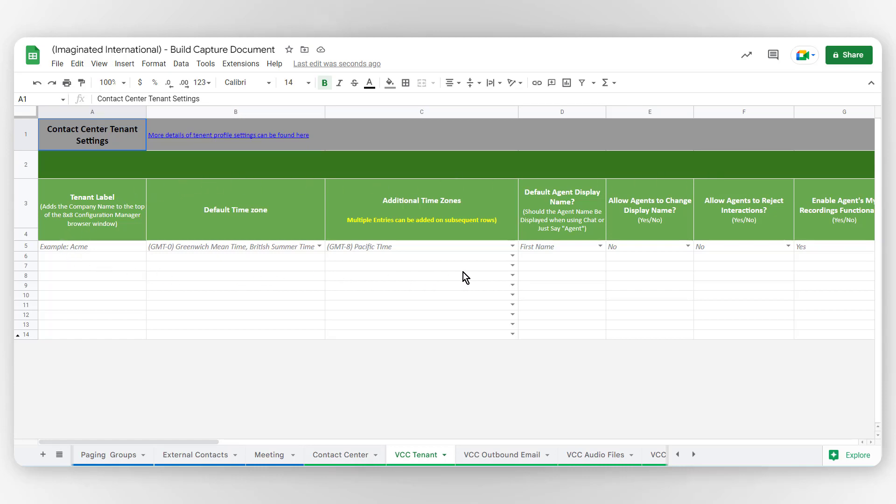
pyautogui.click(486, 461)
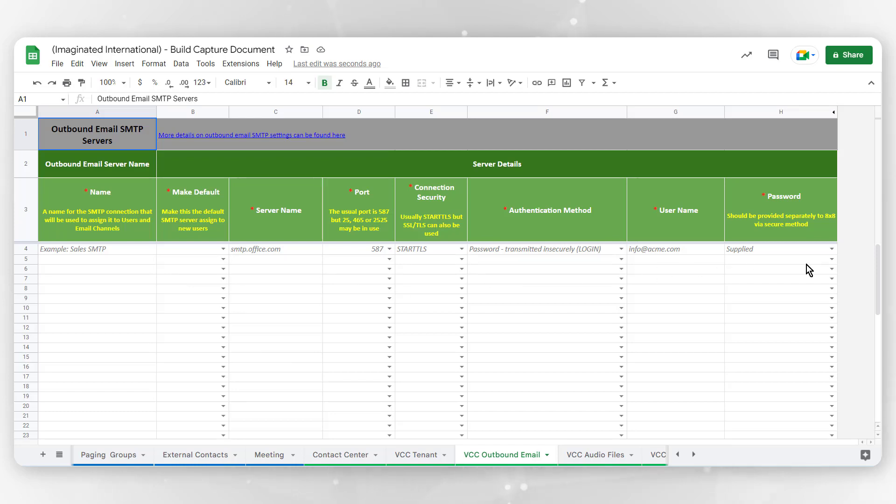
# Step: Open VCC Audio Files and check the C4 type choices, keeping Audio File
pyautogui.click(574, 464)
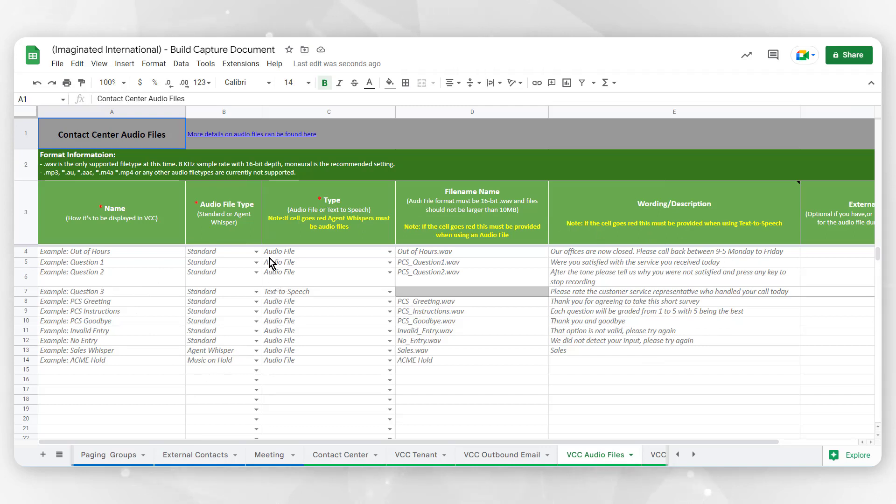
pyautogui.click(390, 252)
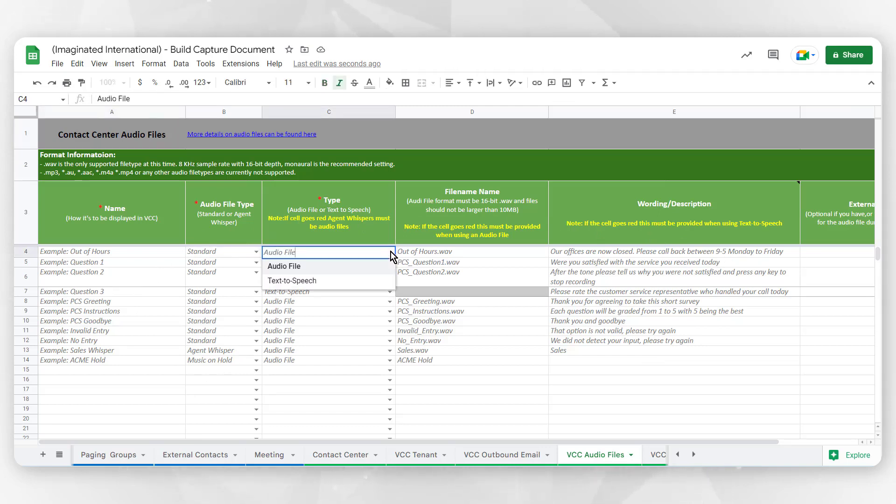
pyautogui.click(371, 272)
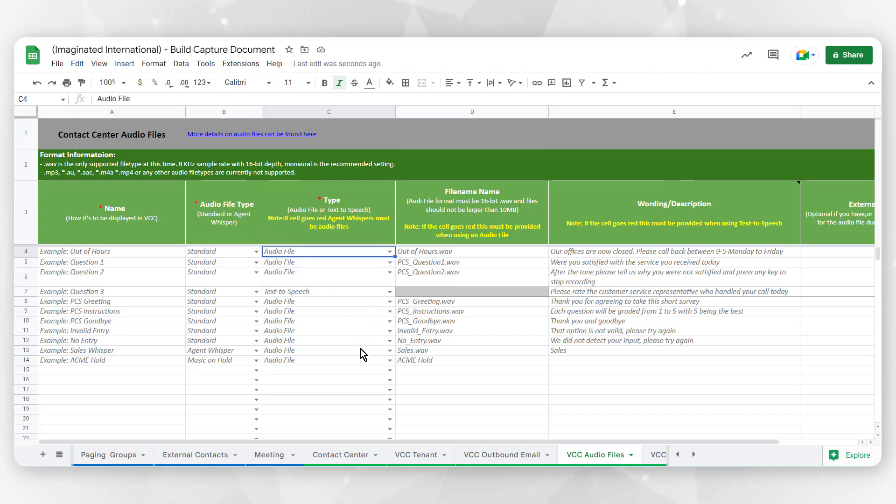
# Step: Open the VCC Channels sheet and view the chat script choices in J5
pyautogui.click(694, 455)
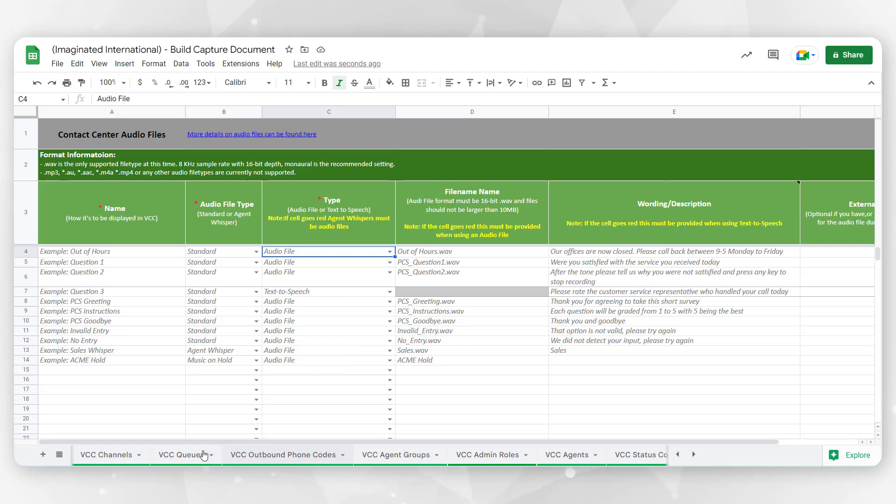
pyautogui.click(93, 458)
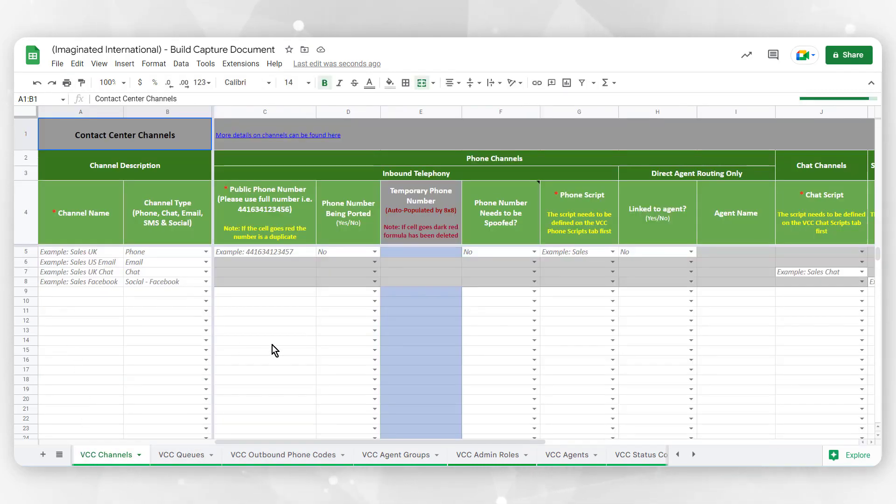
pyautogui.click(862, 254)
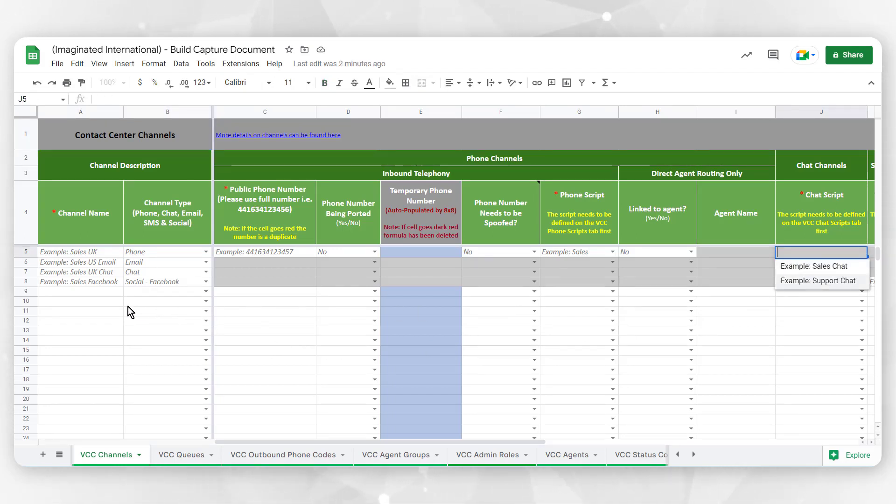
# Step: Check VCC Queues' B4 type choices, keeping Inbound Phone, then open VCC Outbound Phone Codes
pyautogui.click(173, 460)
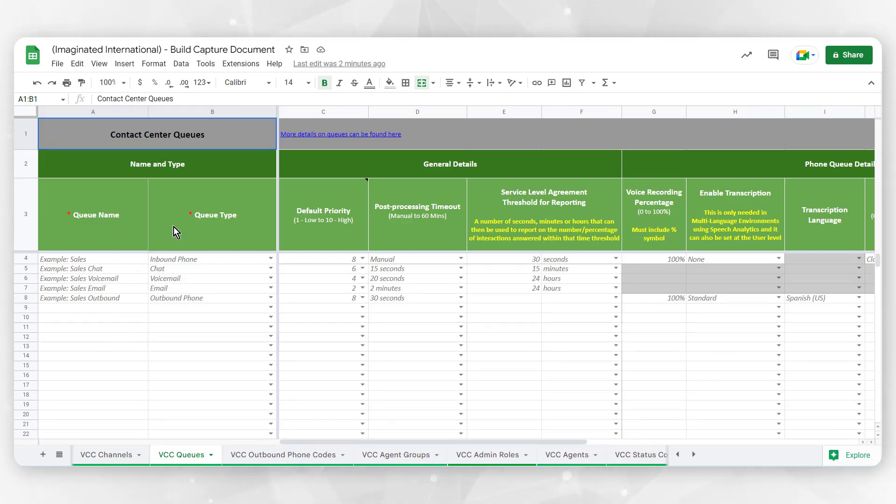
pyautogui.click(271, 258)
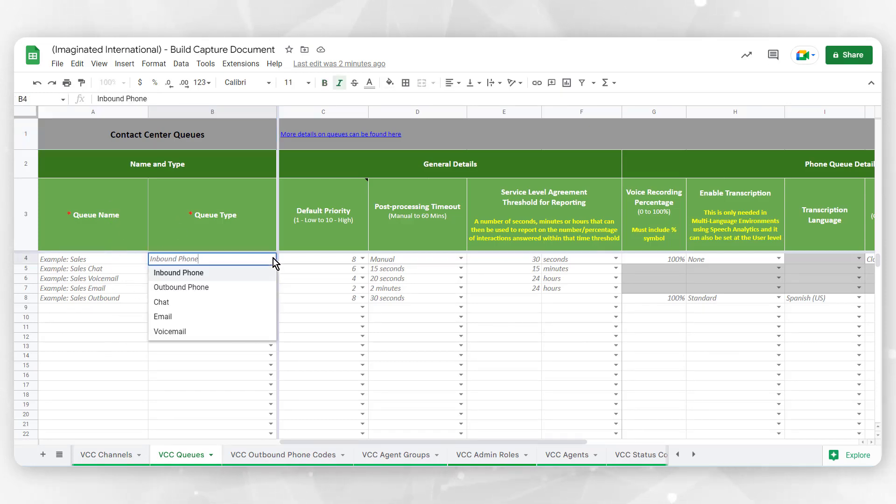
pyautogui.click(252, 276)
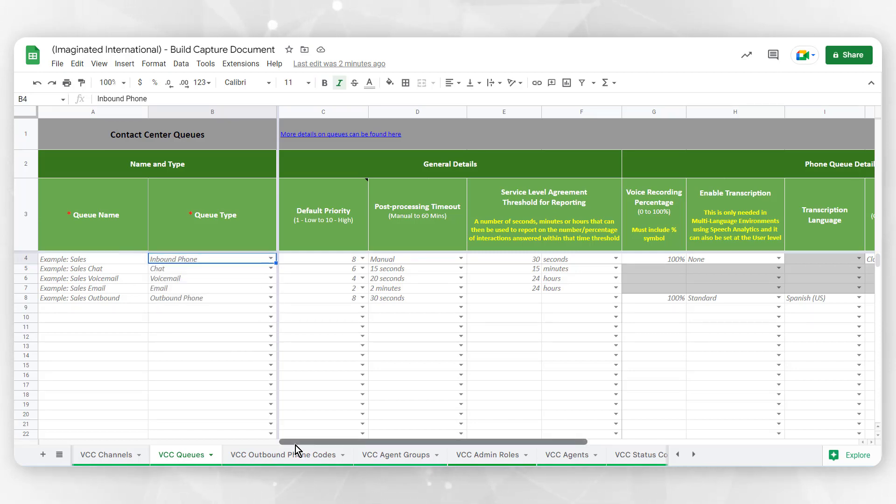
pyautogui.moveTo(296, 443); pyautogui.dragTo(579, 445)
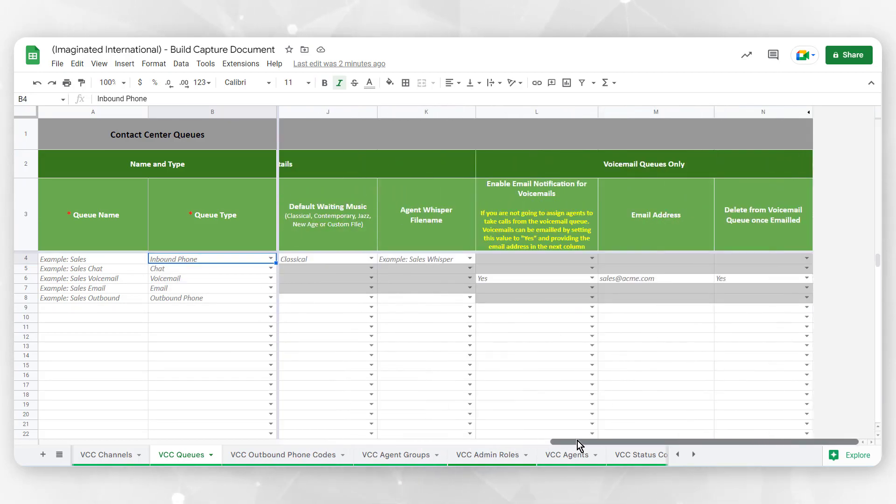
pyautogui.click(284, 455)
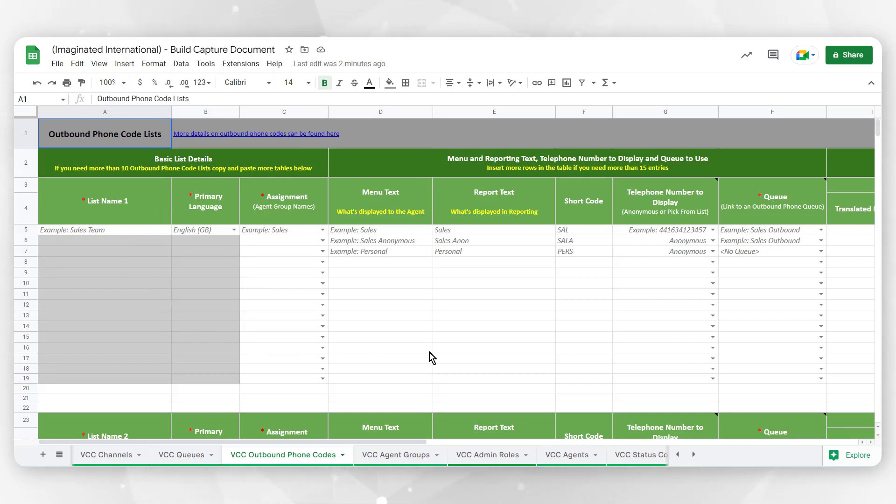
# Step: Step through VCC Agent Groups and VCC Admin Roles to the VCC Agents sheet
pyautogui.click(400, 457)
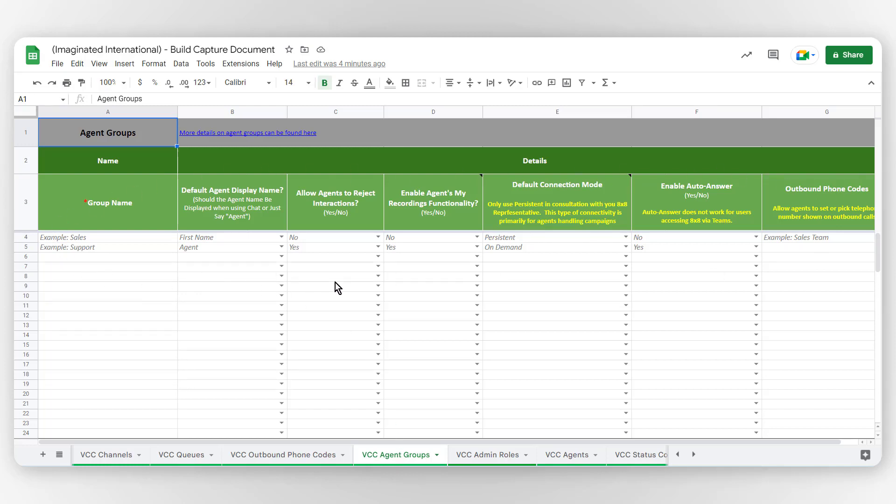
pyautogui.click(481, 459)
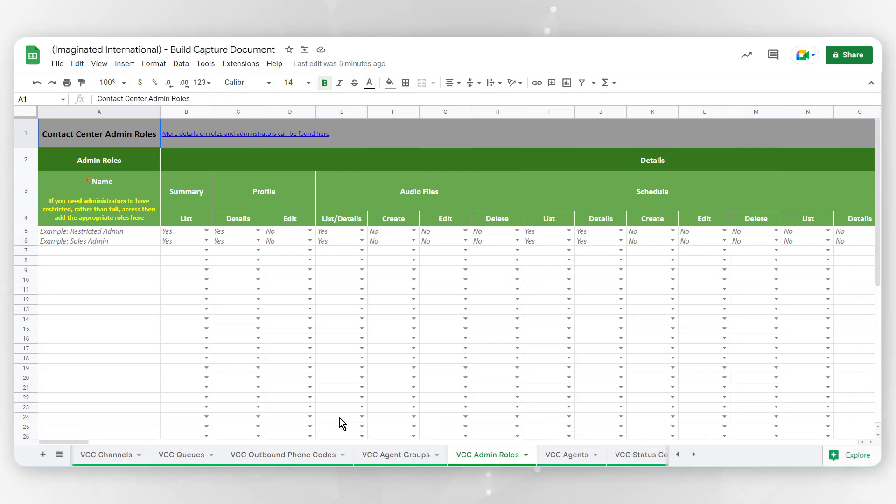
pyautogui.click(571, 460)
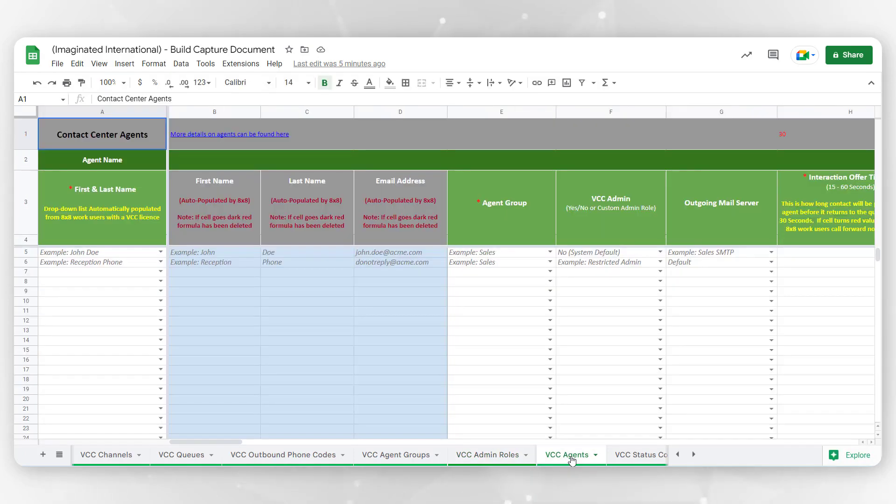
# Step: Review the row 5 agent name choices, keeping Example: John Doe, and scroll to the queue columns
pyautogui.click(160, 252)
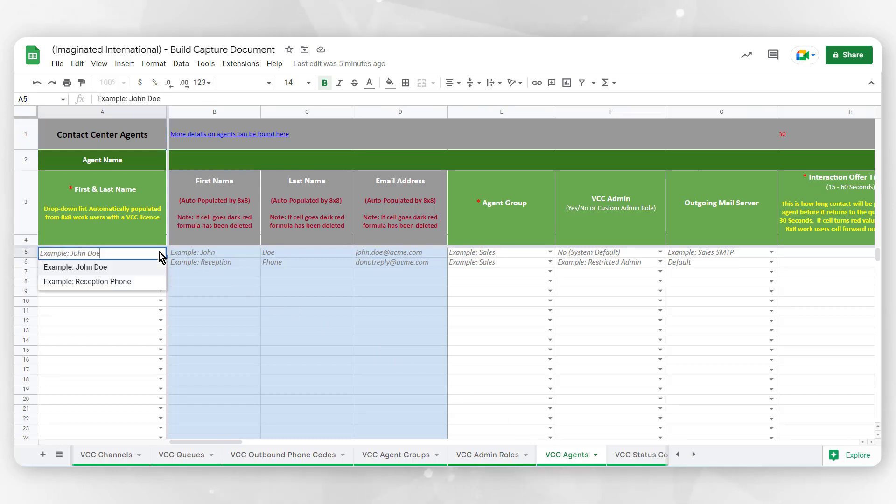
pyautogui.click(139, 271)
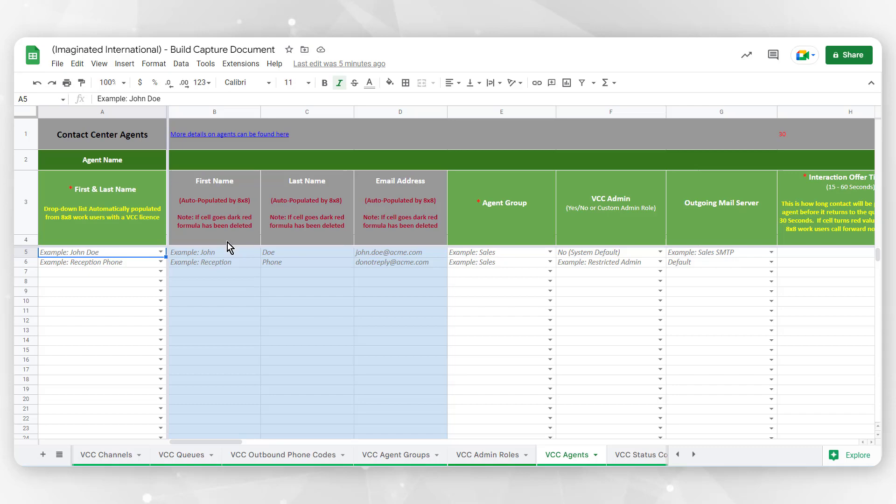
pyautogui.moveTo(212, 441); pyautogui.dragTo(476, 439)
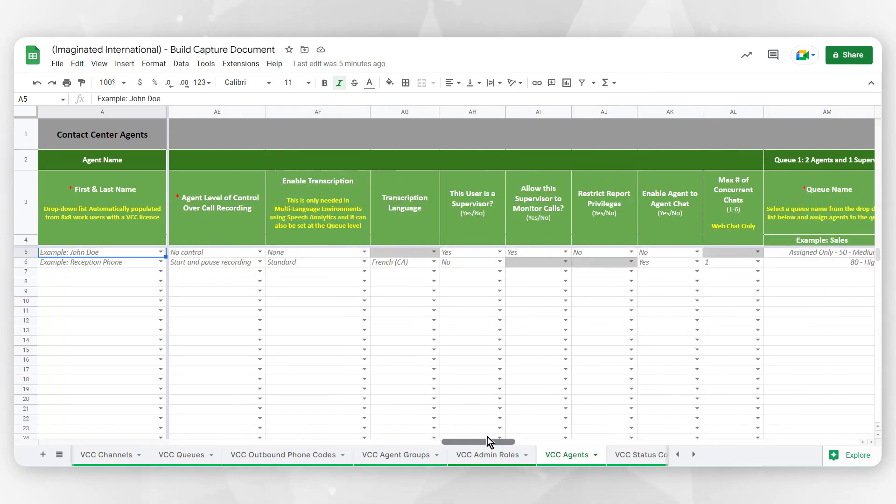
pyautogui.moveTo(488, 437); pyautogui.dragTo(542, 442)
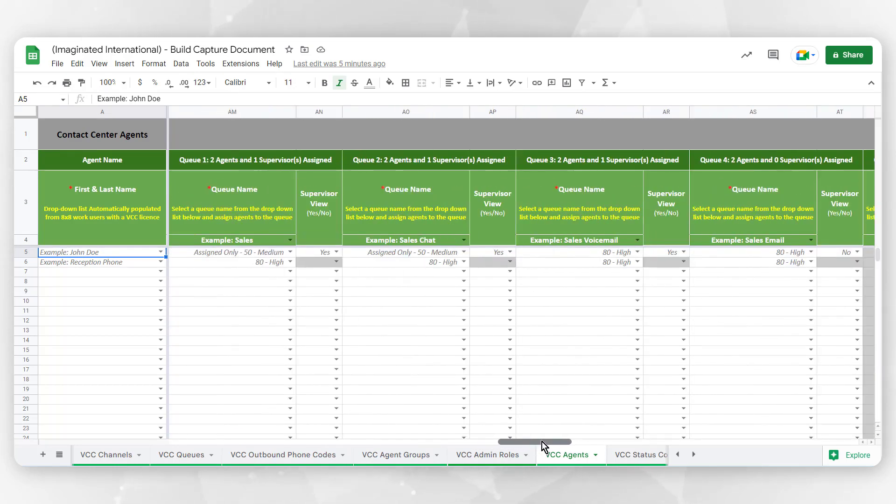
# Step: Check the Queue 1 and Queue 2 names (Example: Sales, Example: Sales Chat), then open VCC Status Codes
pyautogui.click(289, 241)
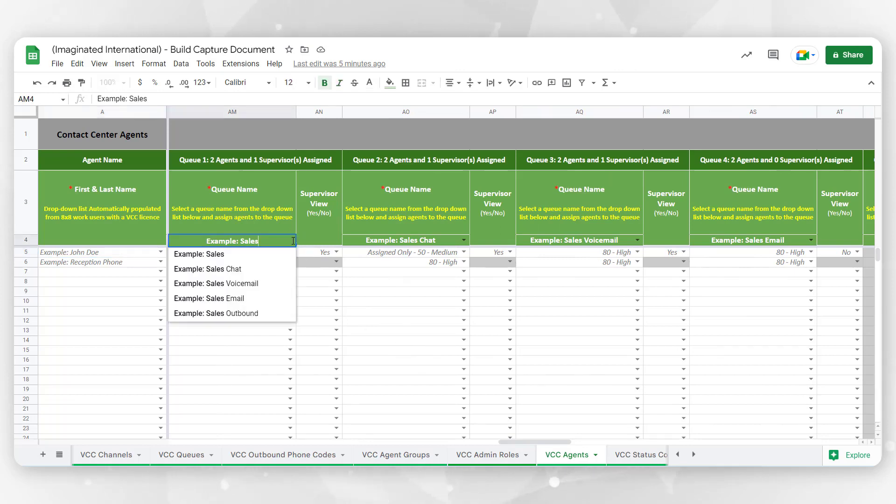
pyautogui.click(290, 254)
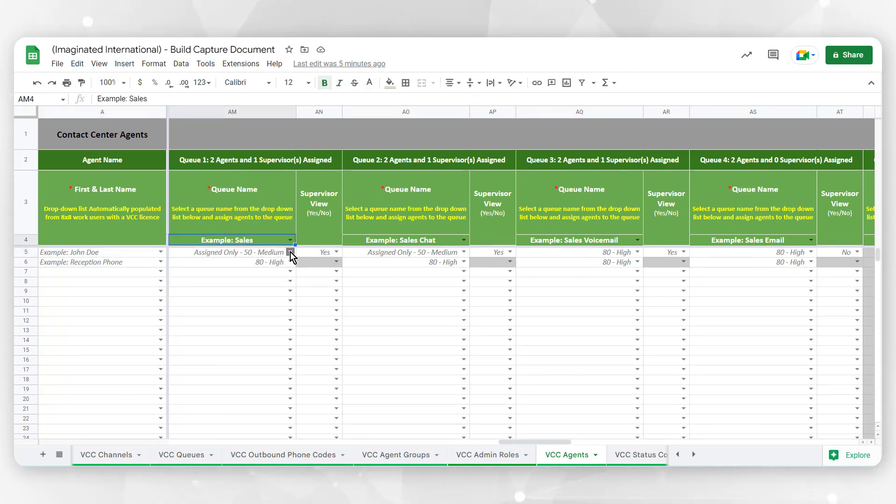
pyautogui.click(290, 252)
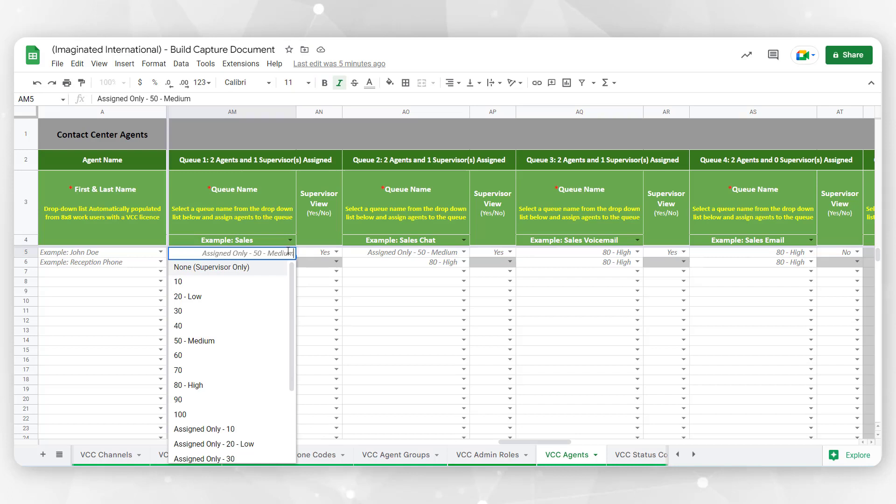
pyautogui.click(464, 240)
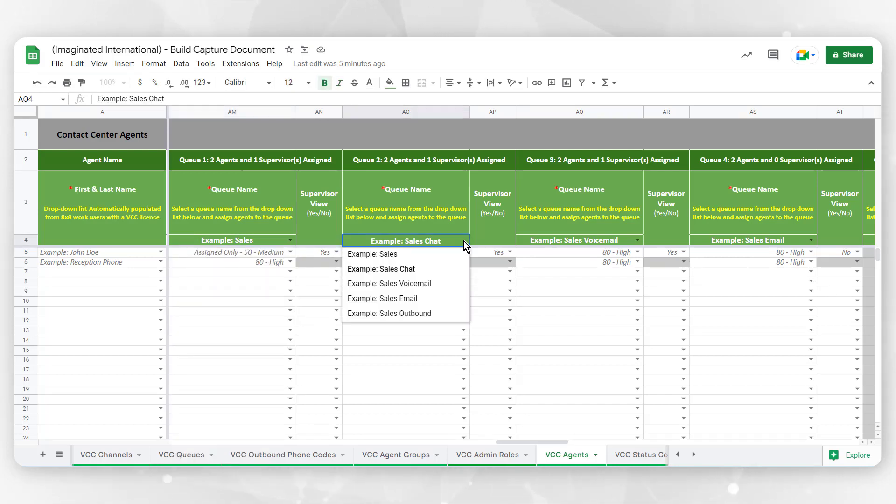
pyautogui.click(456, 273)
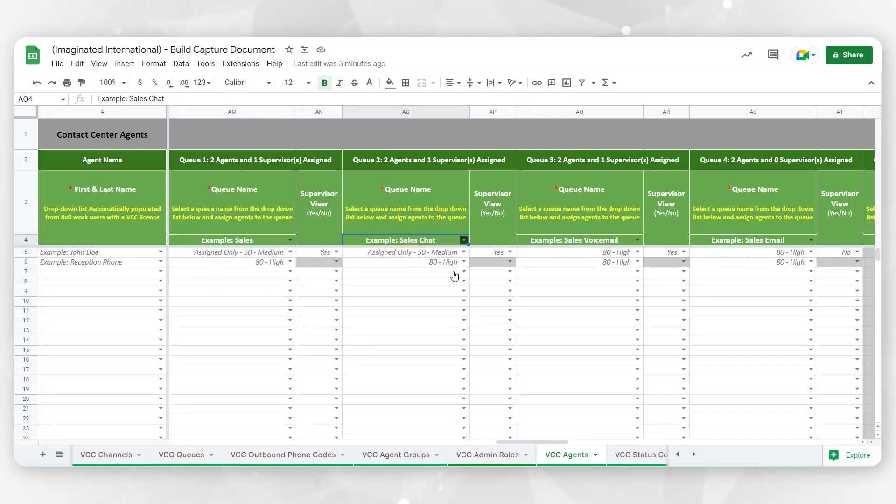
pyautogui.moveTo(547, 442); pyautogui.dragTo(850, 441)
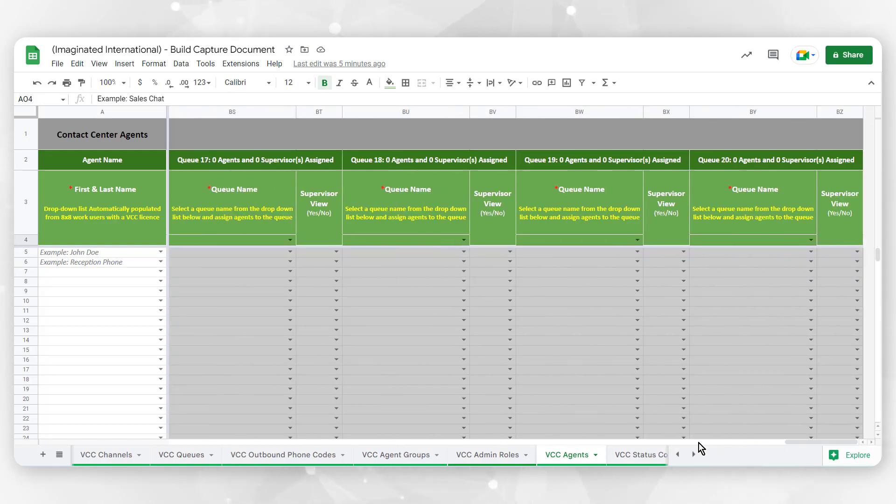
pyautogui.click(636, 460)
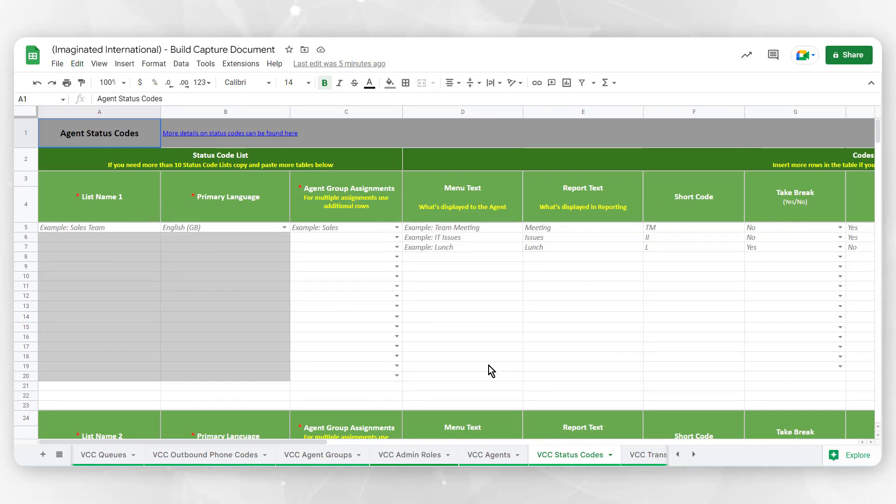
# Step: Open VCC Transaction Codes and scroll the sheet tabs right to reveal the script sheets
pyautogui.click(655, 463)
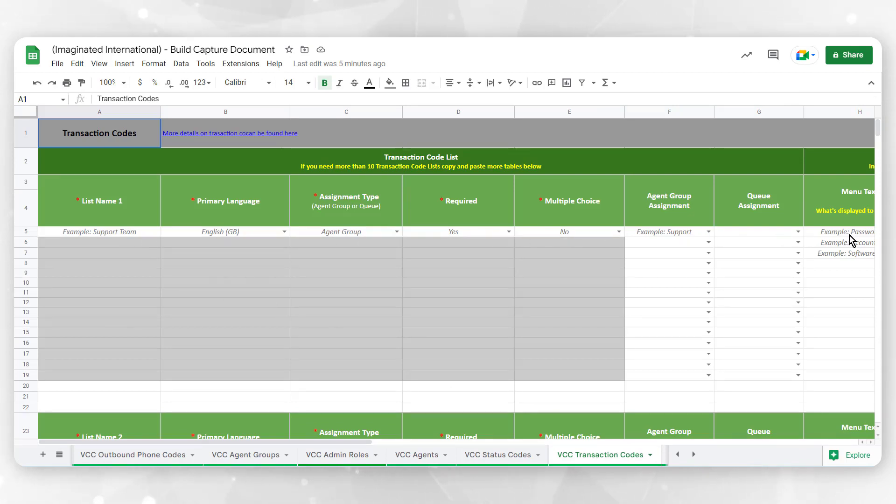
pyautogui.click(693, 454)
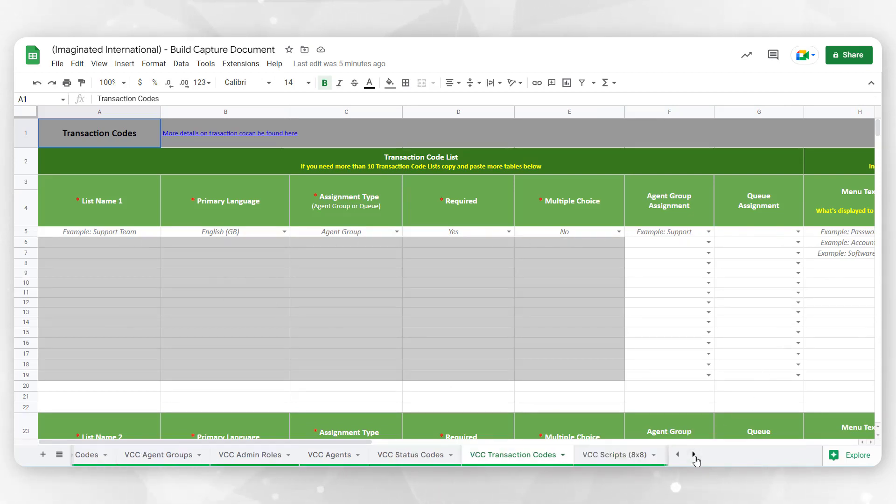
pyautogui.click(694, 454)
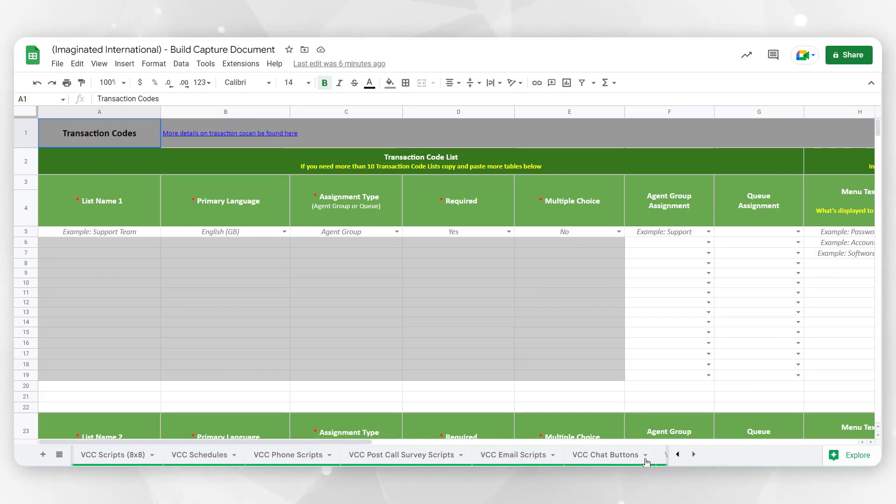
# Step: Open VCC Scripts (8x8) and scroll down through the example call-flow diagram and back up
pyautogui.click(95, 458)
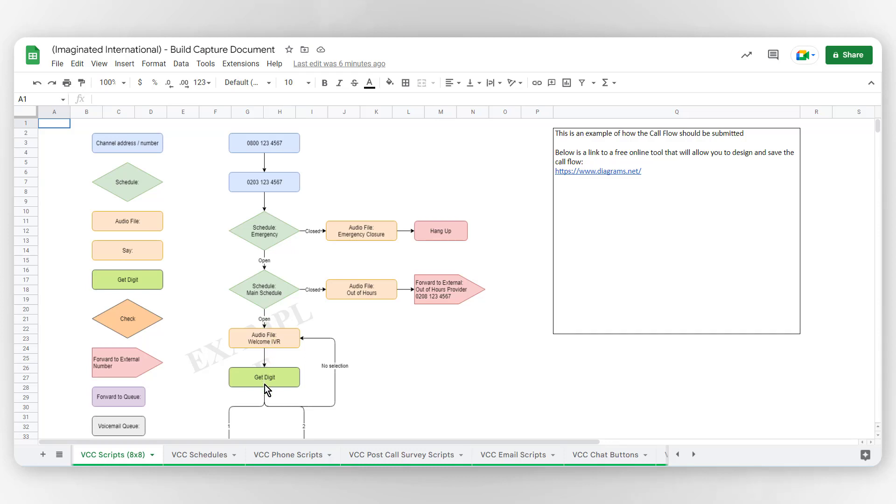
pyautogui.scroll(-1, 265, 385)
pyautogui.scroll(-2, 265, 385)
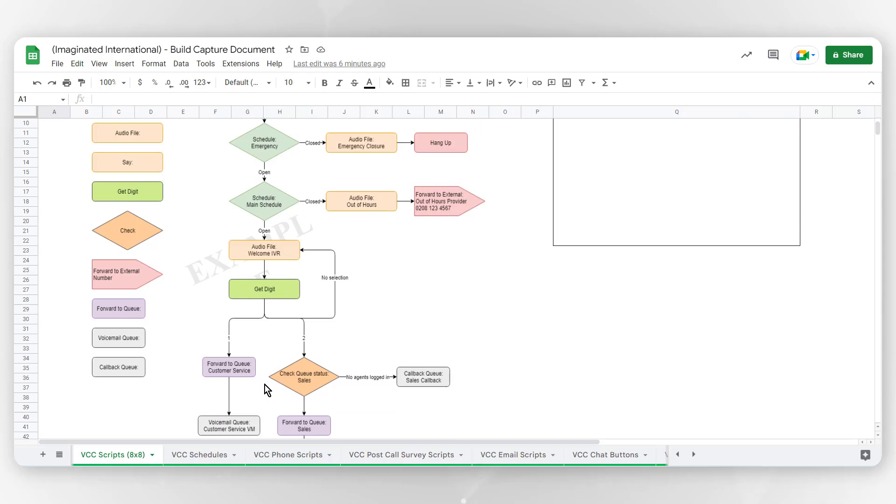
pyautogui.scroll(-2, 265, 385)
pyautogui.scroll(-1, 265, 385)
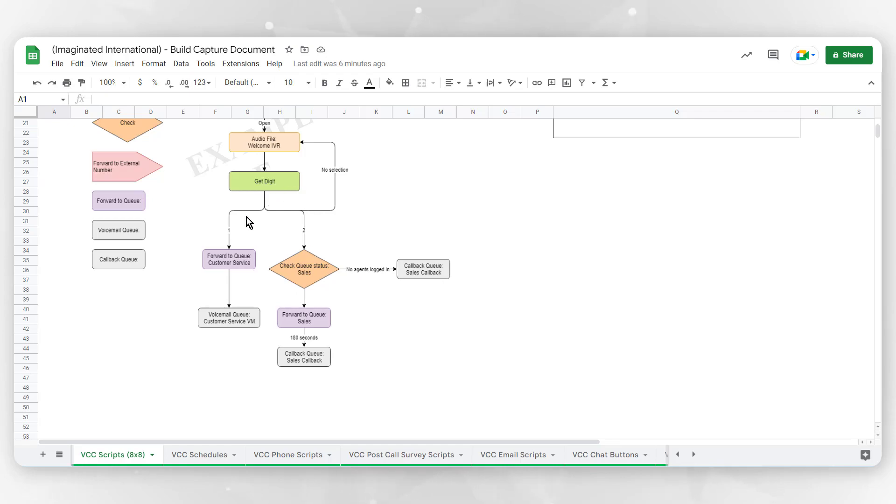
pyautogui.scroll(1, 234, 261)
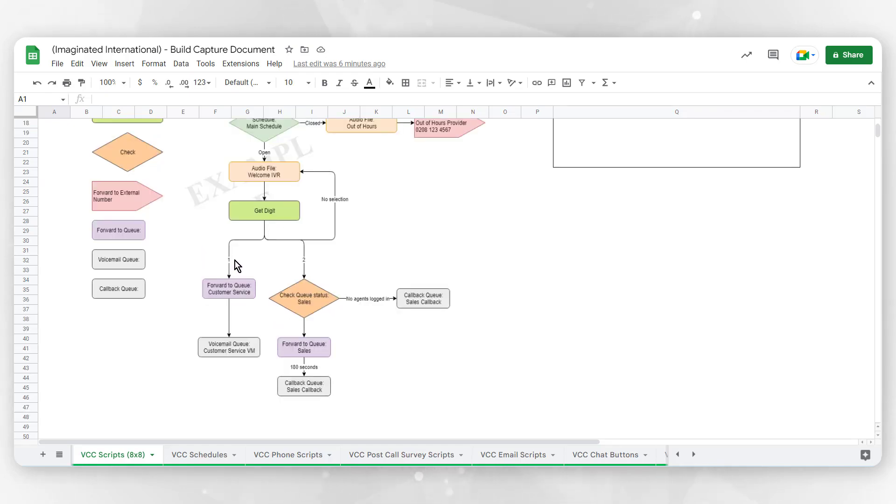
pyautogui.scroll(5, 234, 260)
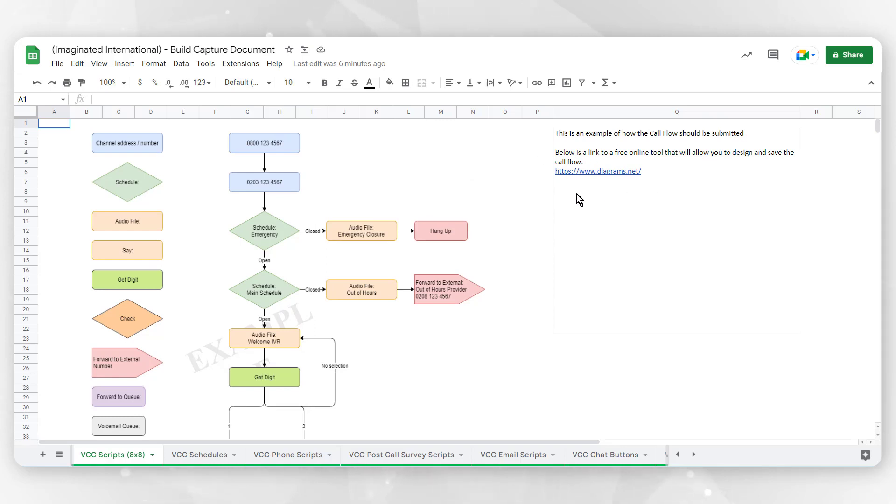
pyautogui.moveTo(616, 177)
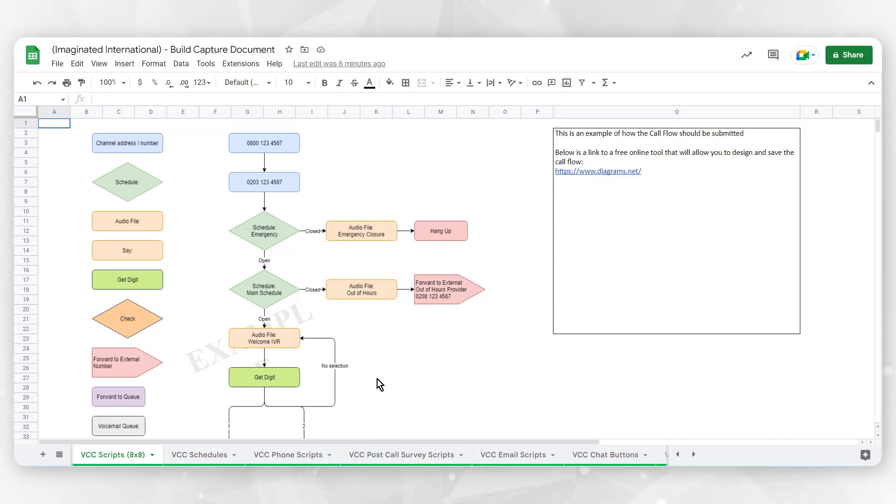
# Step: Go through VCC Schedules and VCC Phone Scripts (selecting sales.drawio) to VCC Post Call Survey Scripts
pyautogui.click(214, 461)
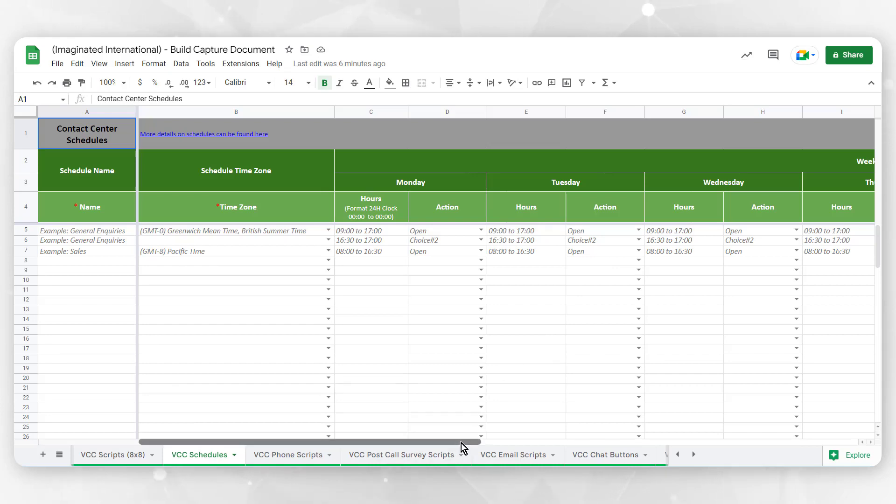
pyautogui.moveTo(465, 442); pyautogui.dragTo(852, 427)
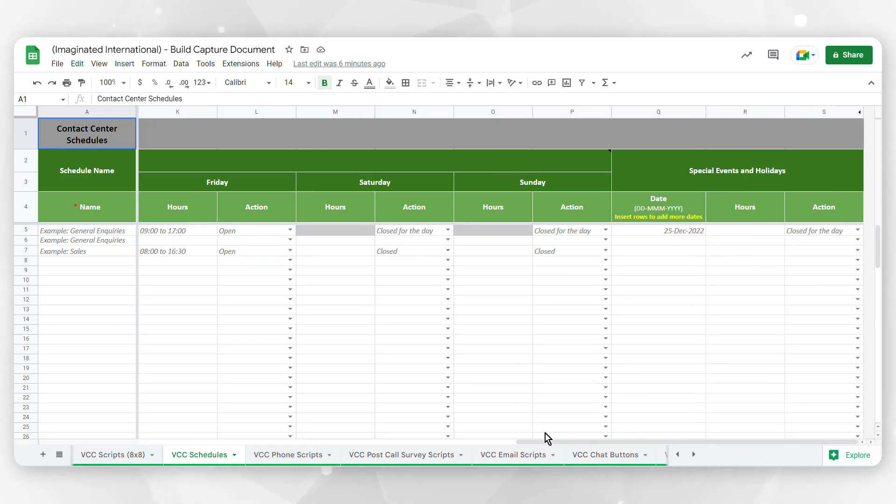
pyautogui.click(269, 457)
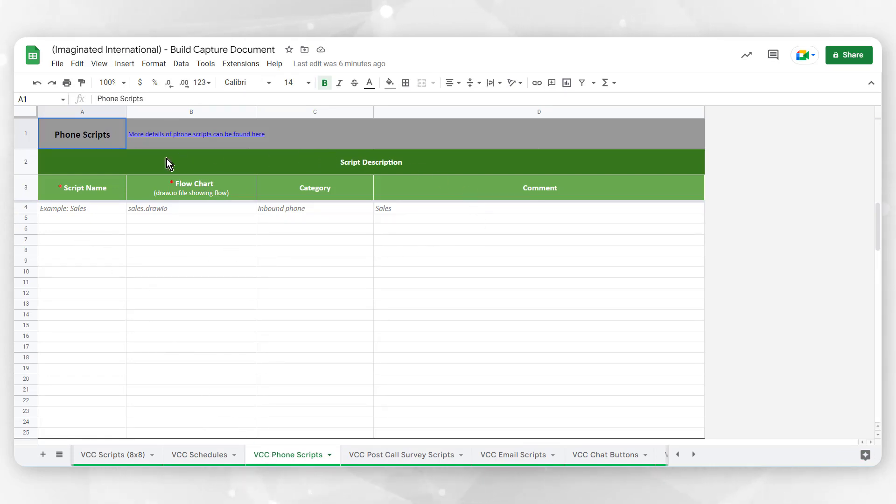
pyautogui.click(146, 209)
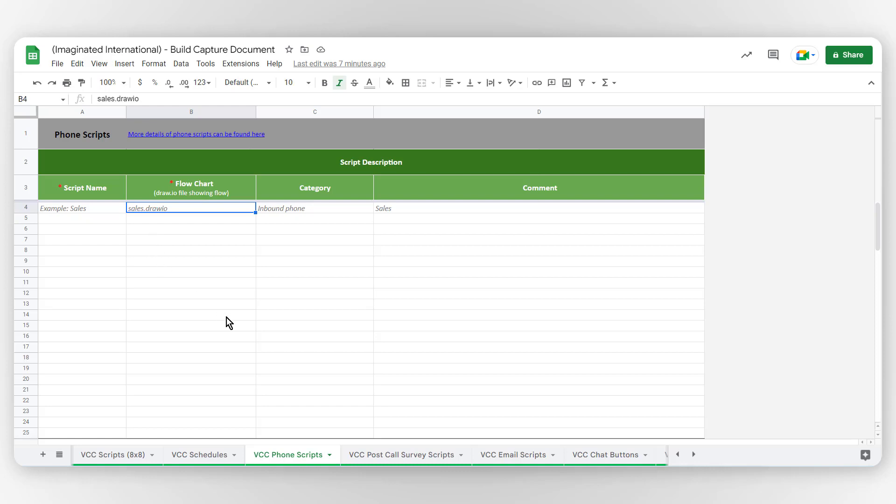
pyautogui.click(379, 456)
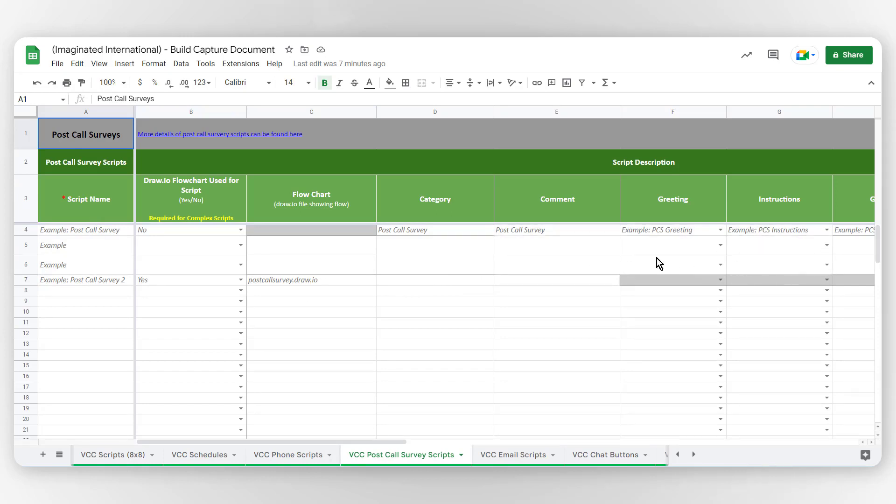
# Step: Check B4's Yes/No choices, keeping No, then open VCC Email Scripts and scroll its columns
pyautogui.click(240, 230)
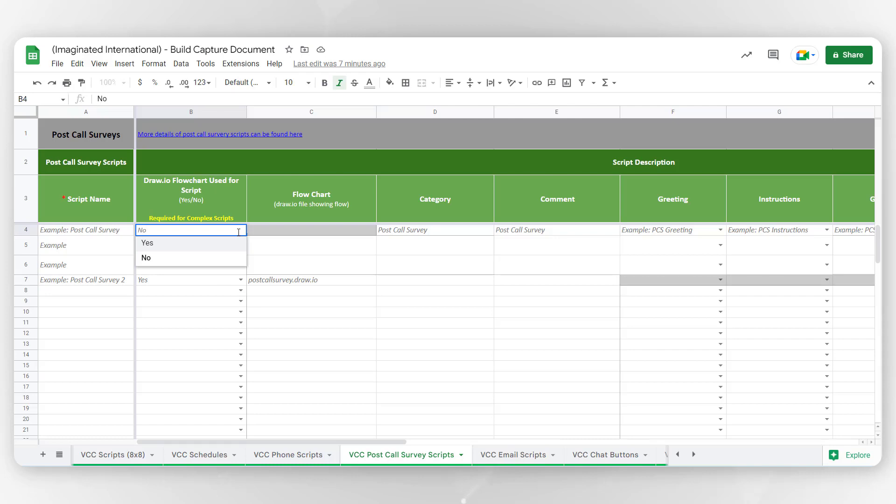
pyautogui.click(228, 264)
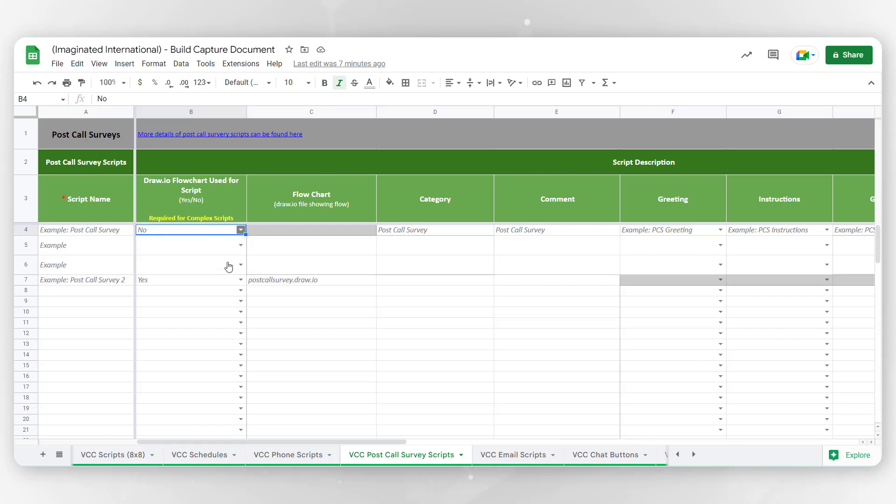
pyautogui.click(512, 456)
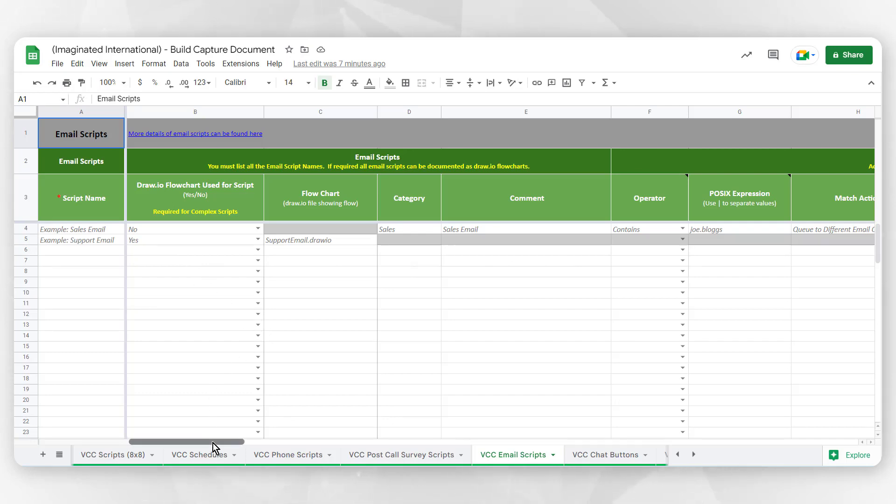
pyautogui.moveTo(212, 443); pyautogui.dragTo(165, 445)
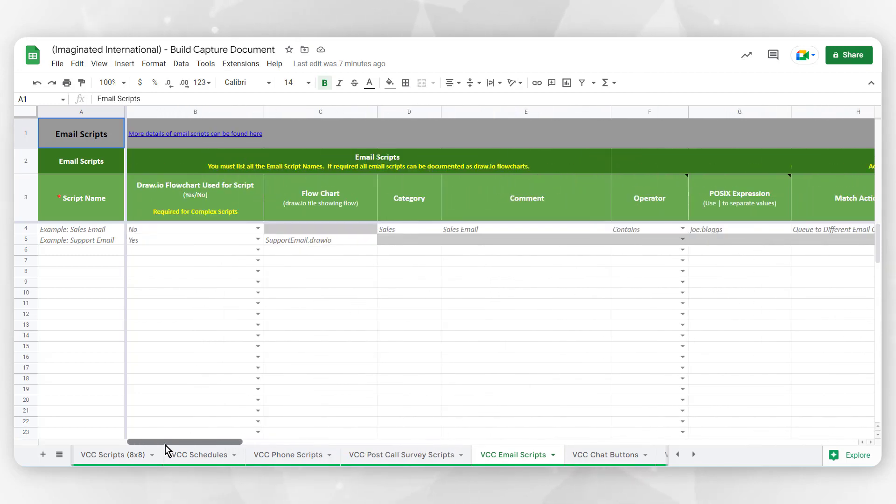
# Step: On VCC Chat Buttons, check the Type choices, keeping Online (Chat) in B4 and Offline (Email) in B5
pyautogui.click(607, 456)
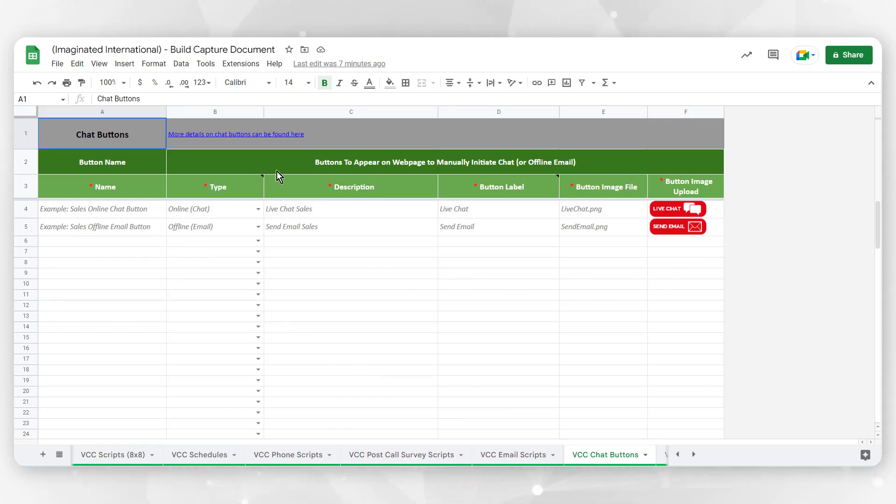
pyautogui.click(258, 210)
pyautogui.click(243, 228)
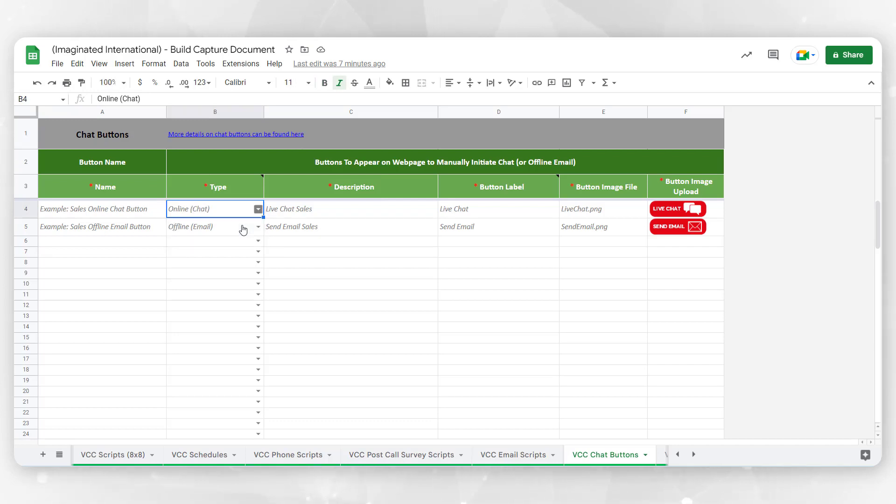
pyautogui.click(257, 227)
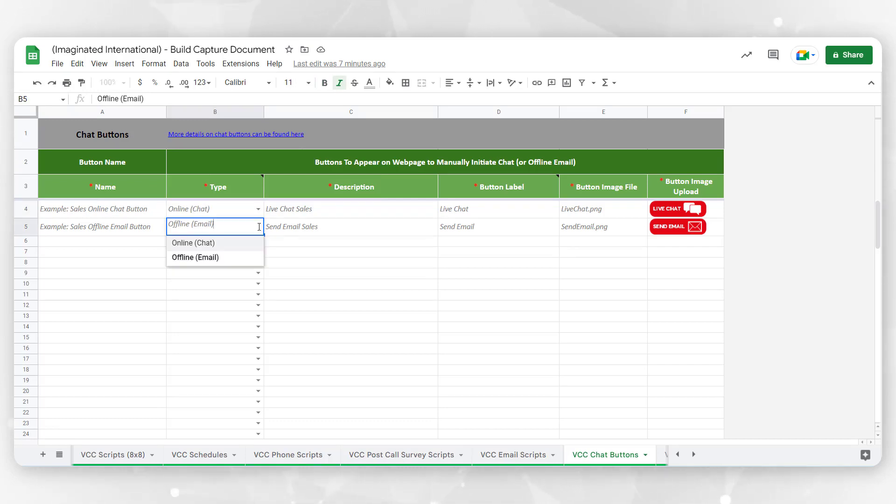
pyautogui.click(235, 261)
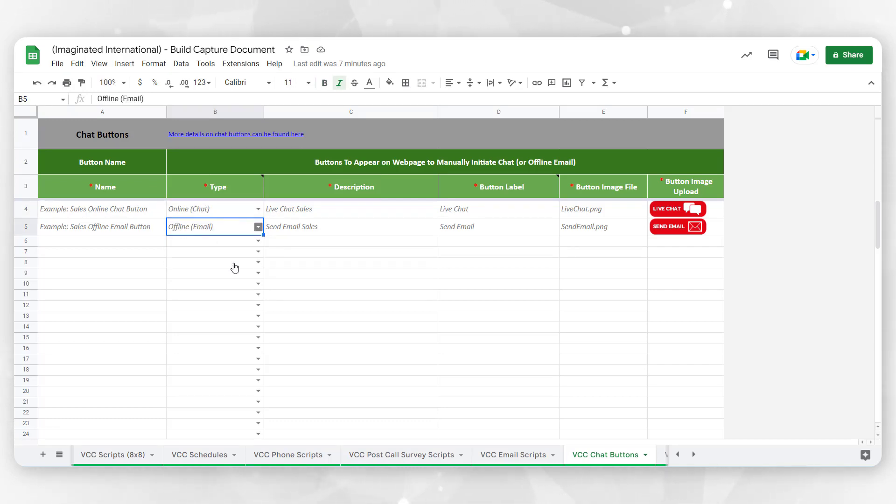
# Step: Scroll the sheet list right and switch to the VCC Chat Invitations sheet
pyautogui.click(694, 454)
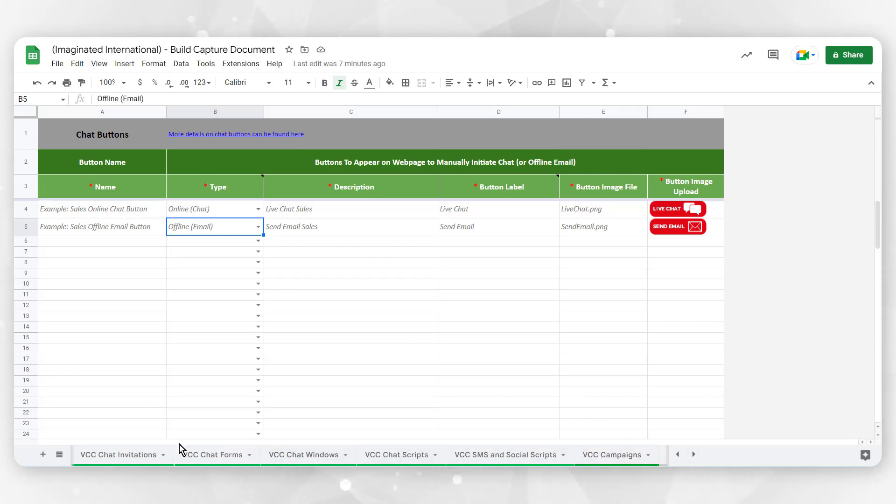
pyautogui.click(119, 456)
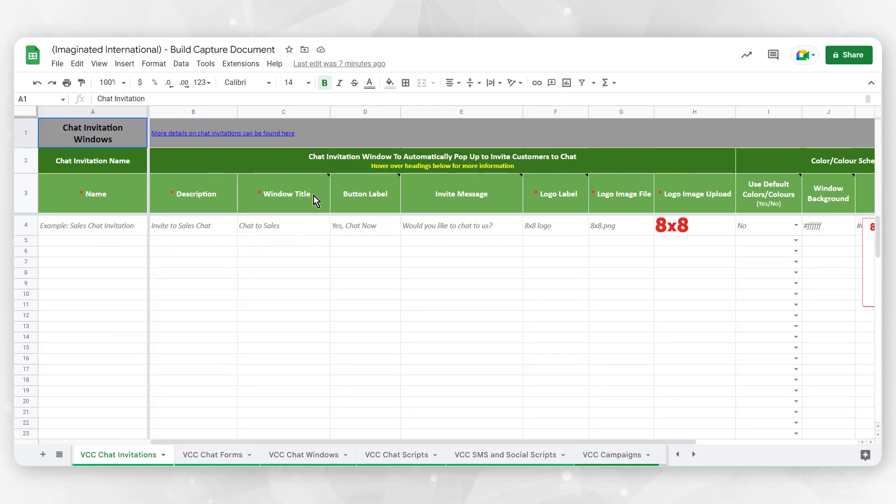
pyautogui.moveTo(313, 196)
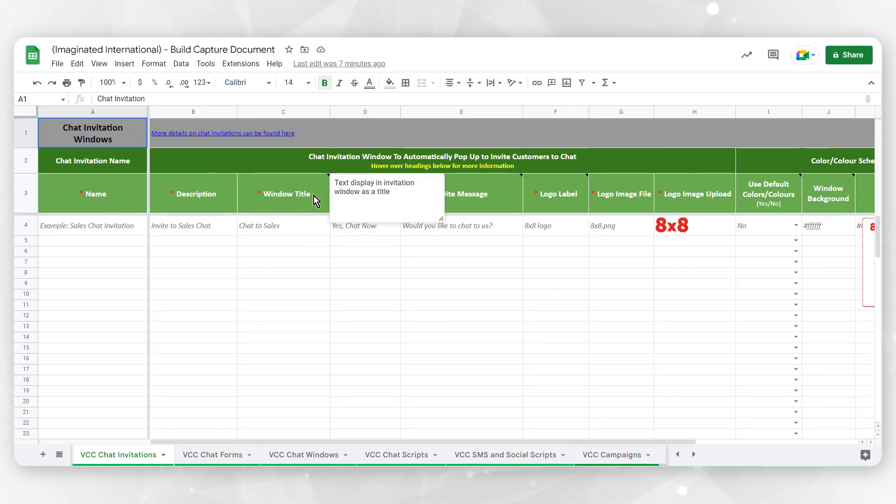
pyautogui.moveTo(497, 197)
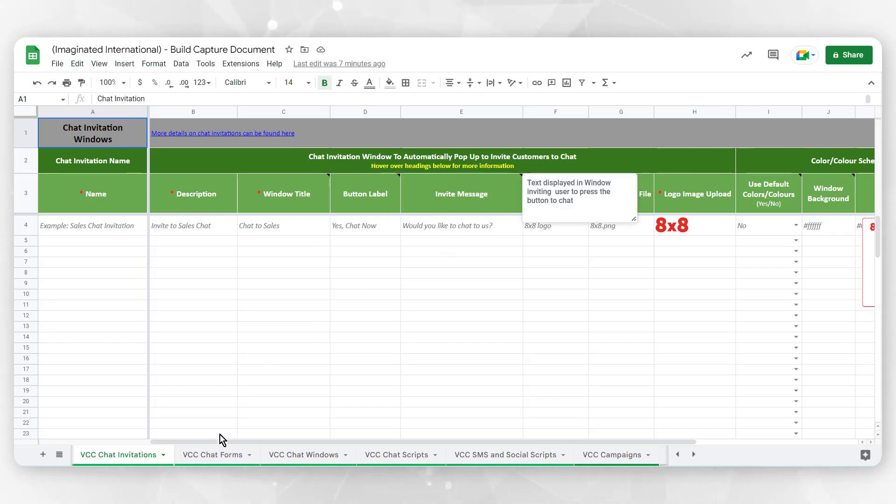
# Step: Inspect the G5 acknowledgement text on VCC Chat Forms, then view VCC Chat Windows and VCC Chat Scripts
pyautogui.click(204, 456)
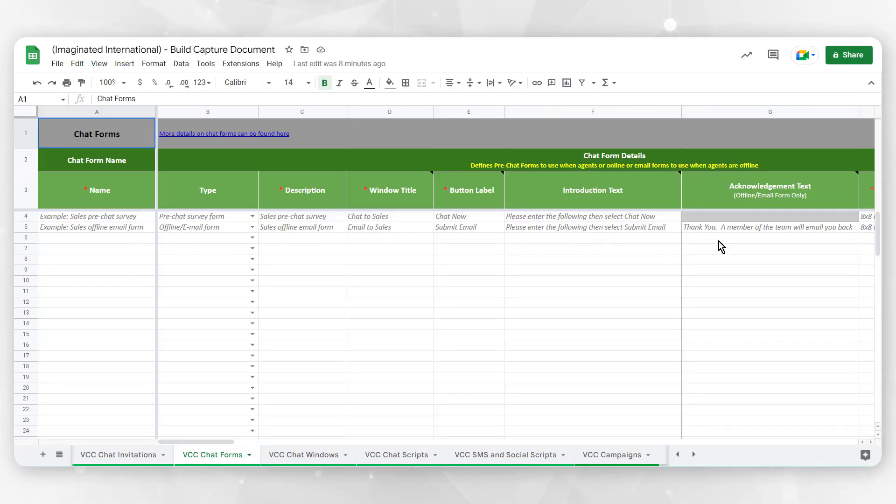
pyautogui.click(740, 228)
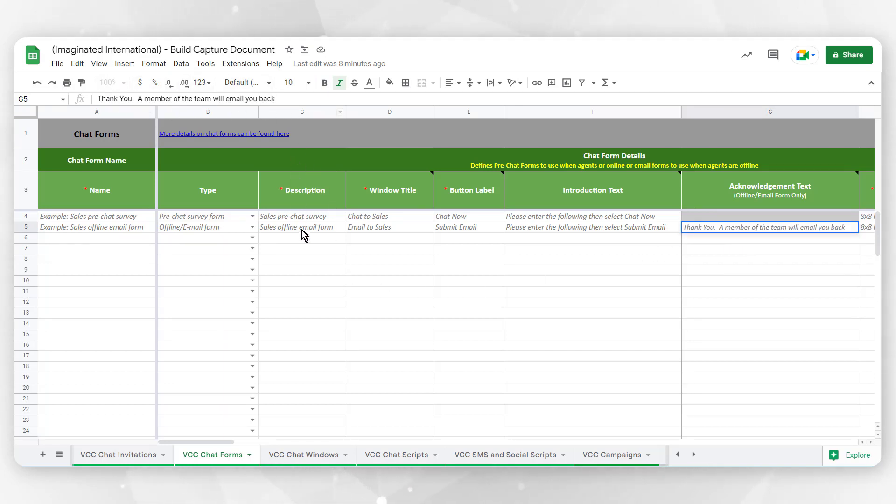
pyautogui.click(298, 453)
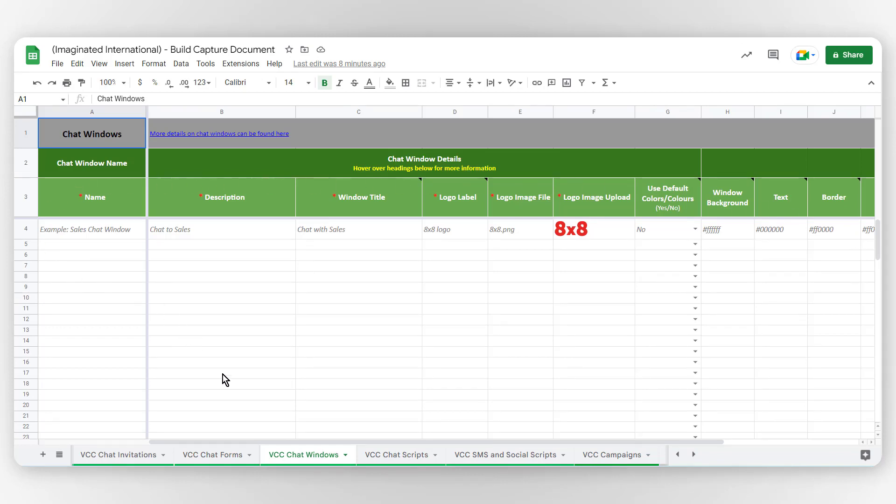
pyautogui.click(391, 457)
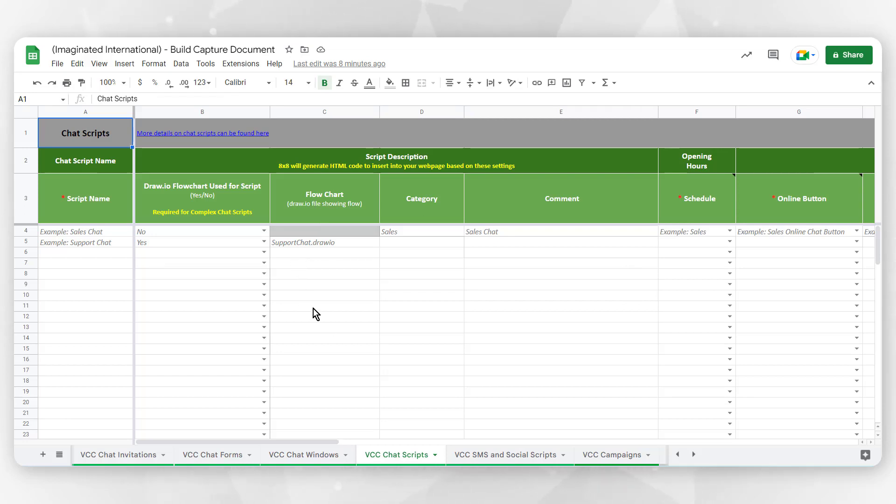
# Step: View VCC SMS and Social Scripts, then go on to the VCC Campaigns sheet
pyautogui.click(496, 460)
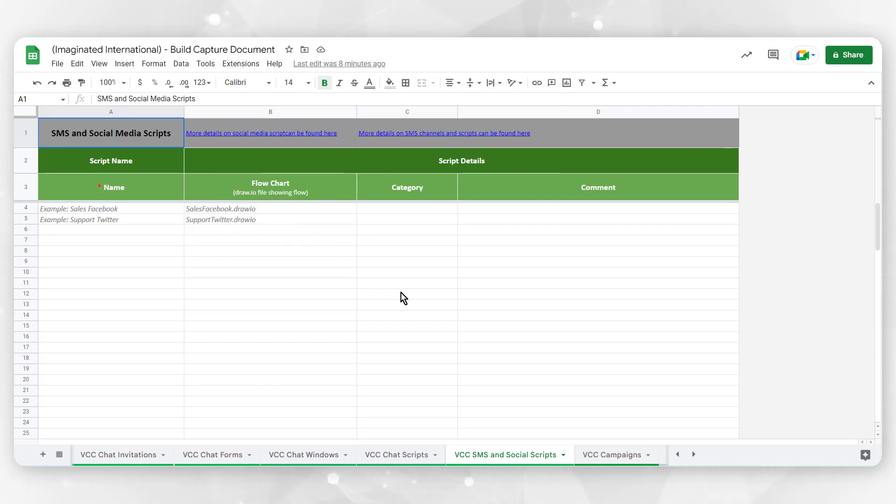
pyautogui.click(606, 457)
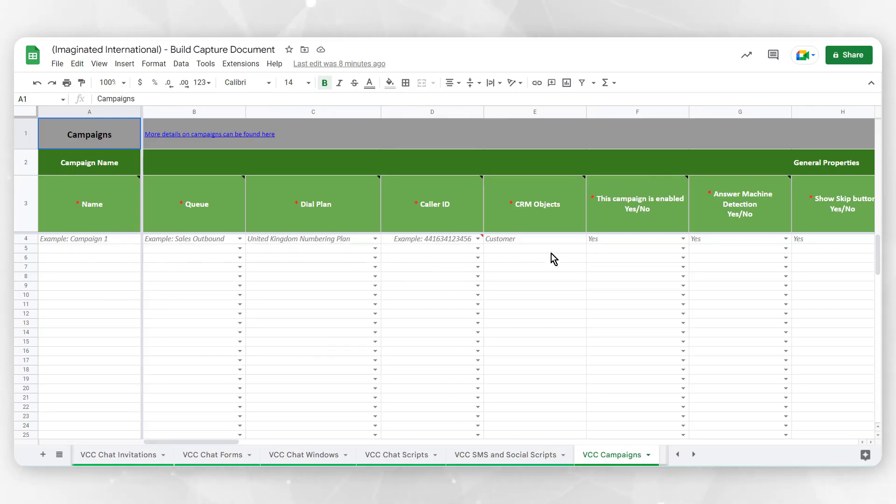
# Step: Pick the example caller ID from D4's dropdown list to fix the invalid Caller ID
pyautogui.click(475, 241)
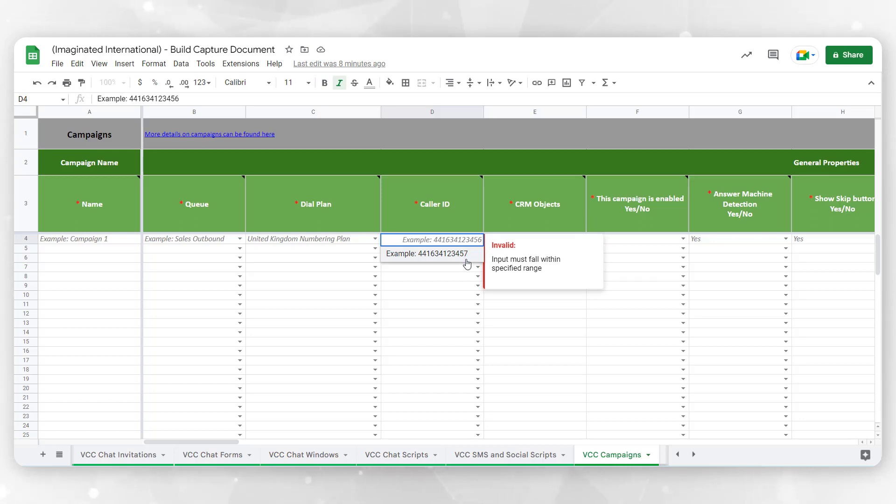
pyautogui.click(466, 260)
pyautogui.moveTo(471, 197)
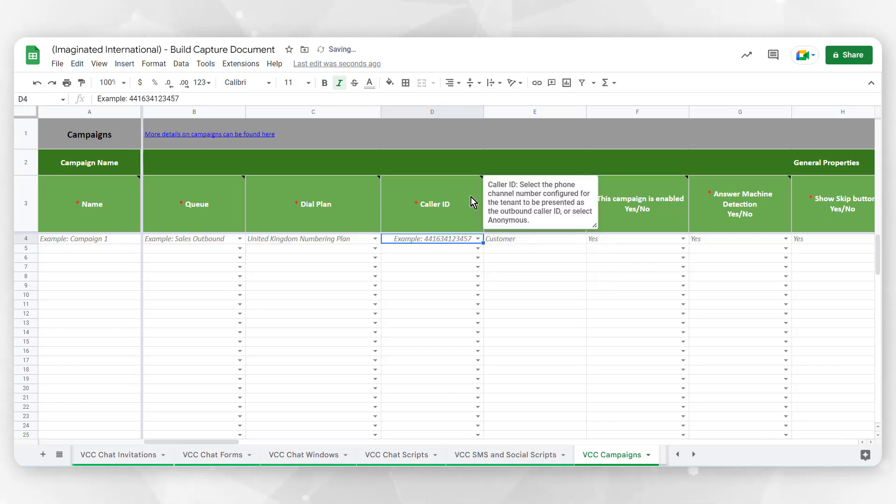
pyautogui.moveTo(359, 204)
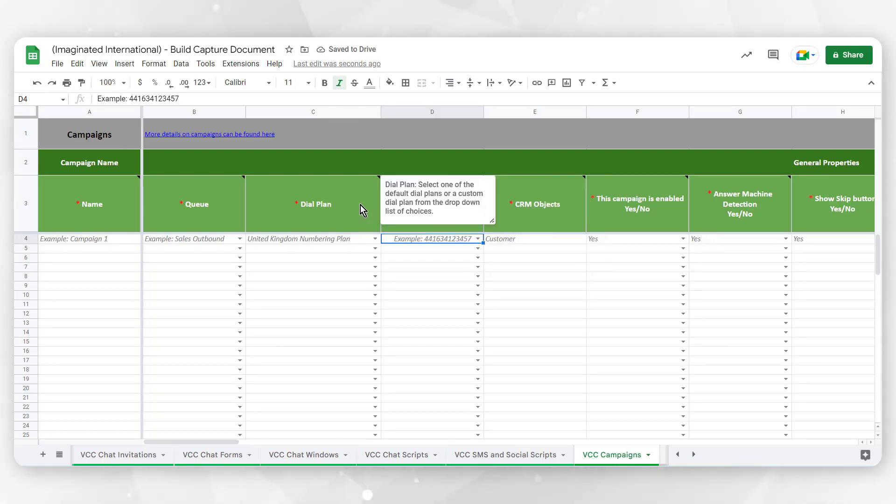